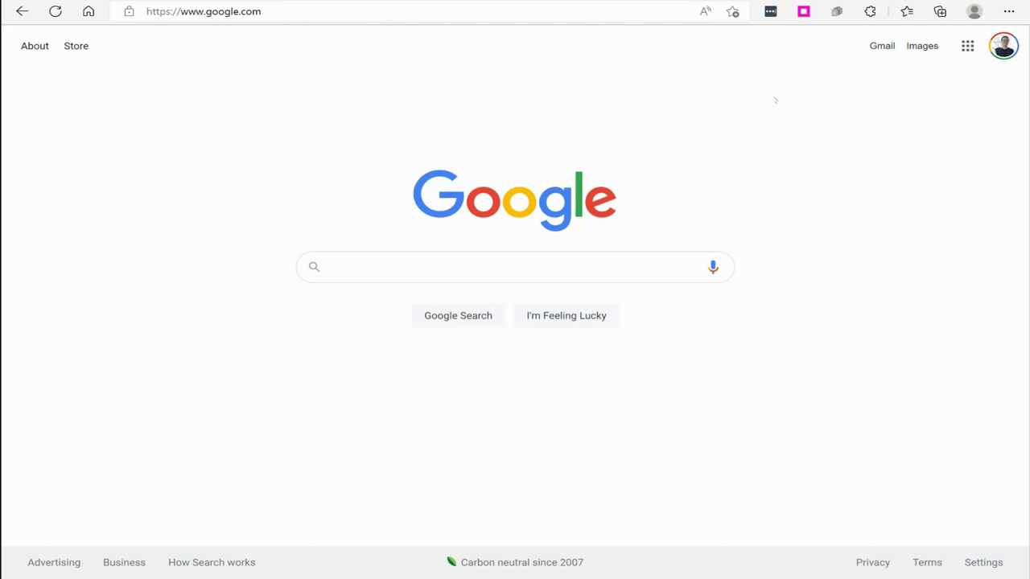
# - Search Google for 'azure free account' and open the 'Create Your Azure Free Account Today' result
pyautogui.write('azure f')
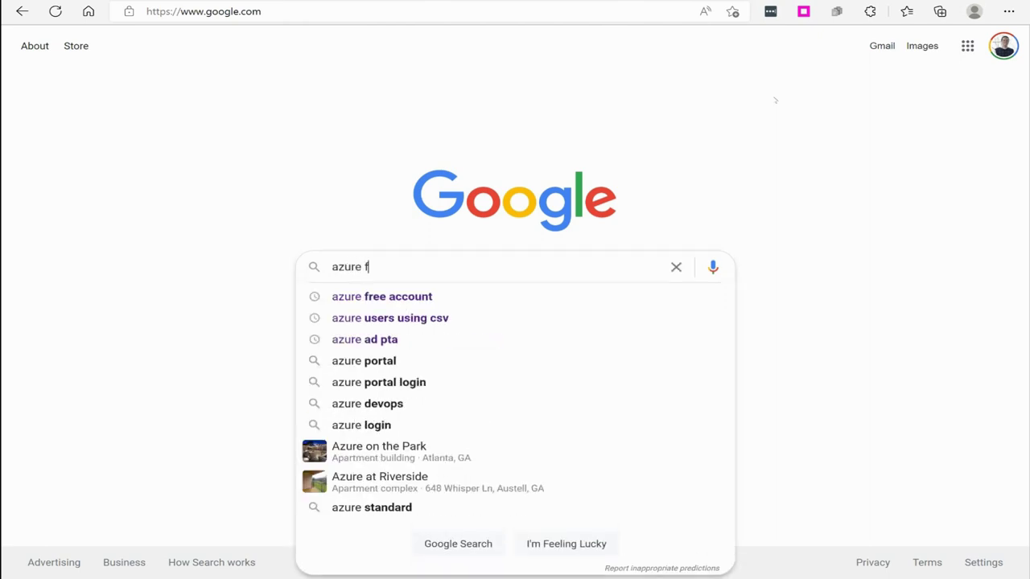
pyautogui.write('ree account')
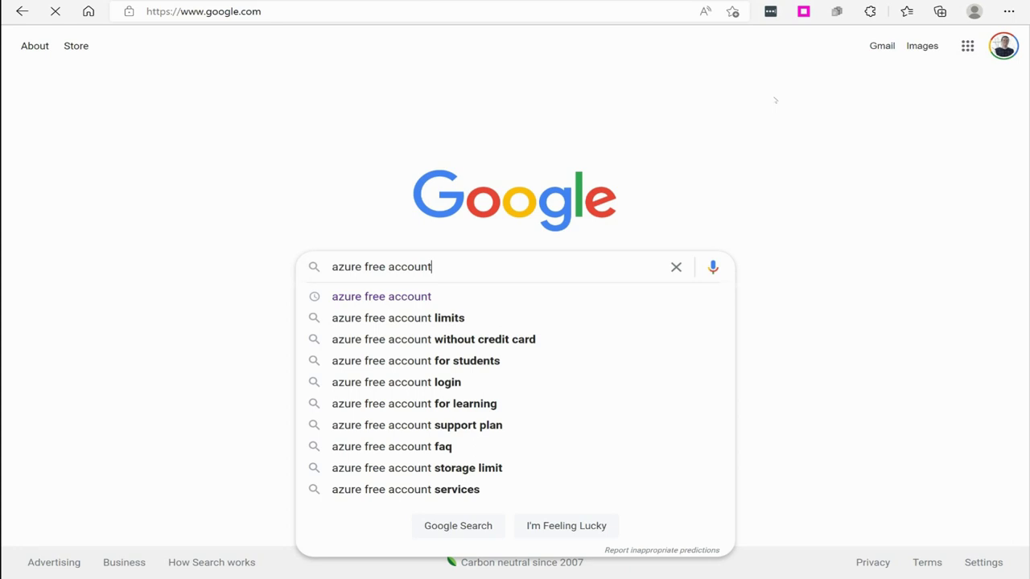
pyautogui.press('Return')
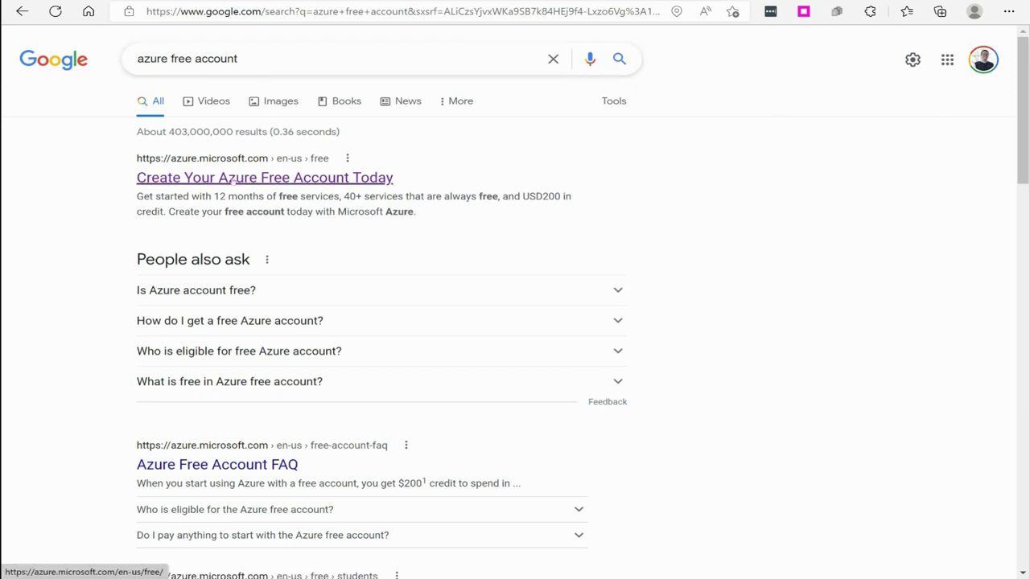
pyautogui.click(283, 182)
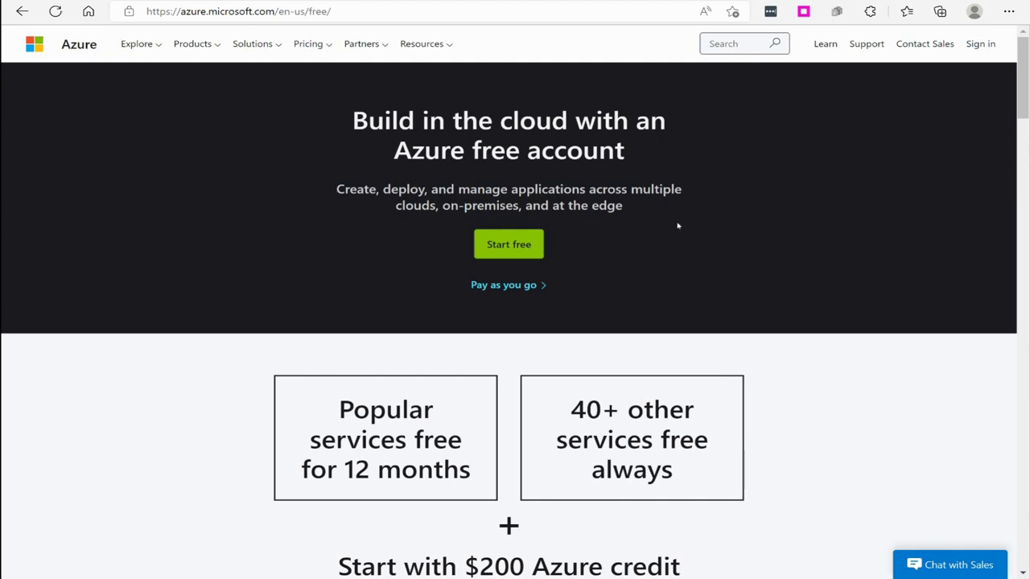
# - Scroll the Azure free page down to the 'Here's just some of what you can do with Azure' cards
pyautogui.scroll(-5, 790, 228)
pyautogui.scroll(5, 809, 228)
pyautogui.scroll(-6, 807, 228)
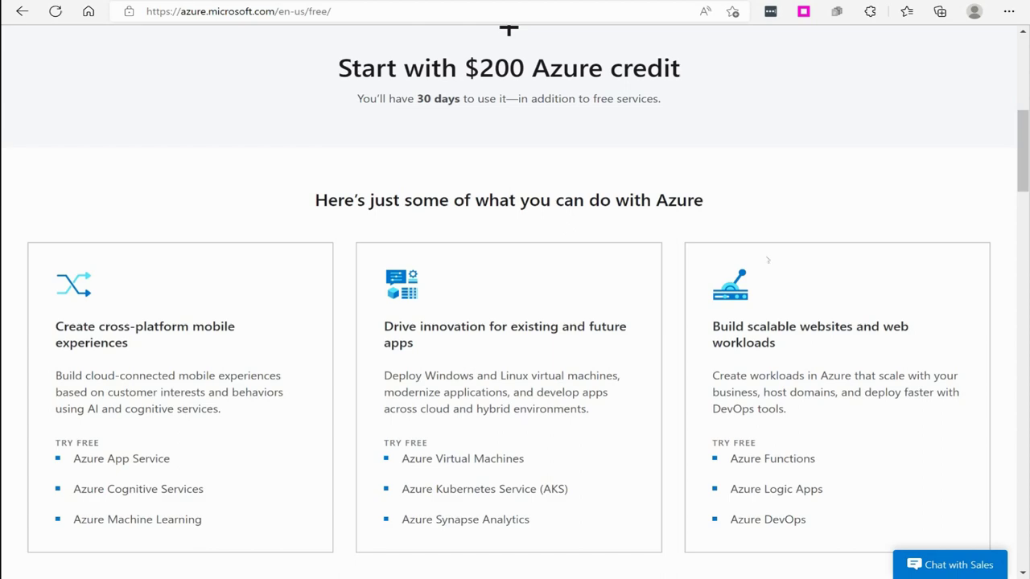
# - Highlight the words 'free for 12 months' on the page, then clear the selection
pyautogui.scroll(2, 759, 264)
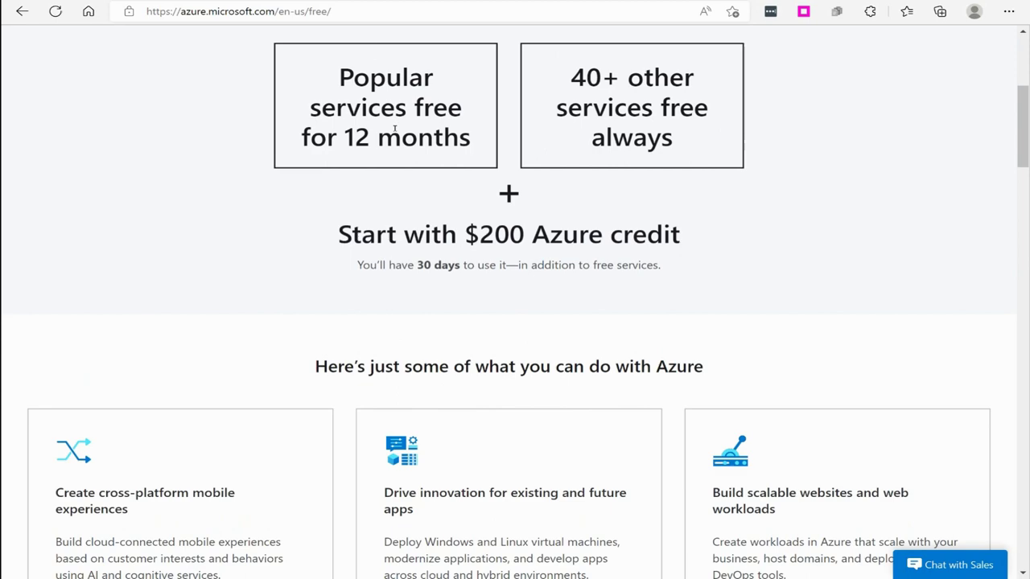
pyautogui.moveTo(414, 107); pyautogui.dragTo(475, 146)
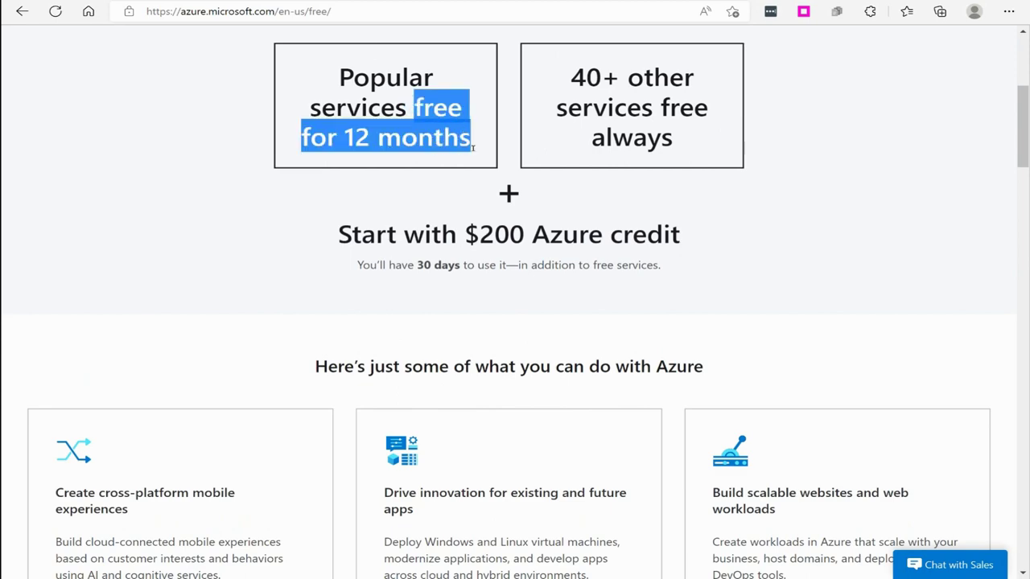
pyautogui.click(922, 219)
# - Scroll down to the 12-month and always-free service cards, including Cosmos DB
pyautogui.scroll(-4, 852, 238)
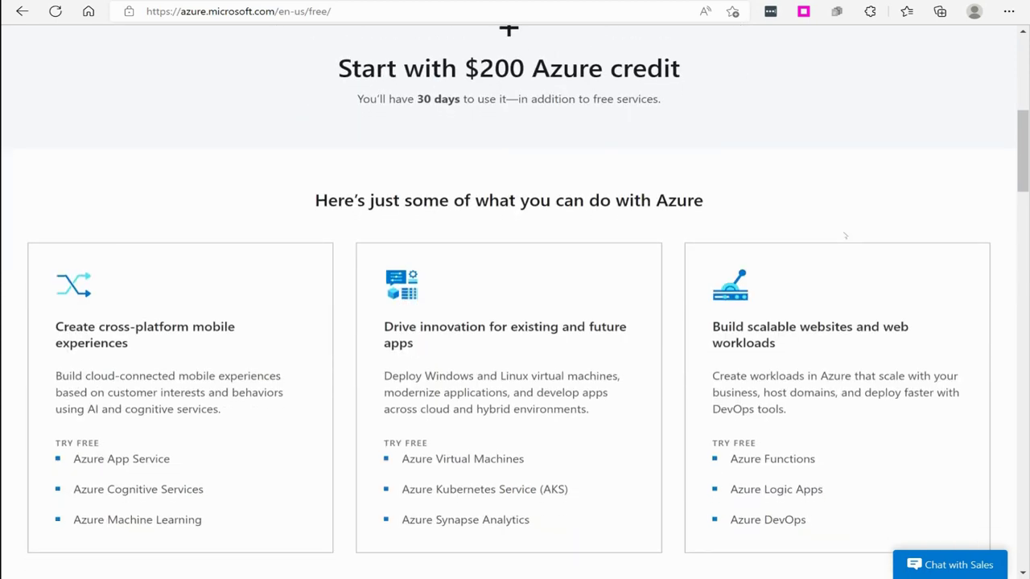
pyautogui.scroll(5, 760, 260)
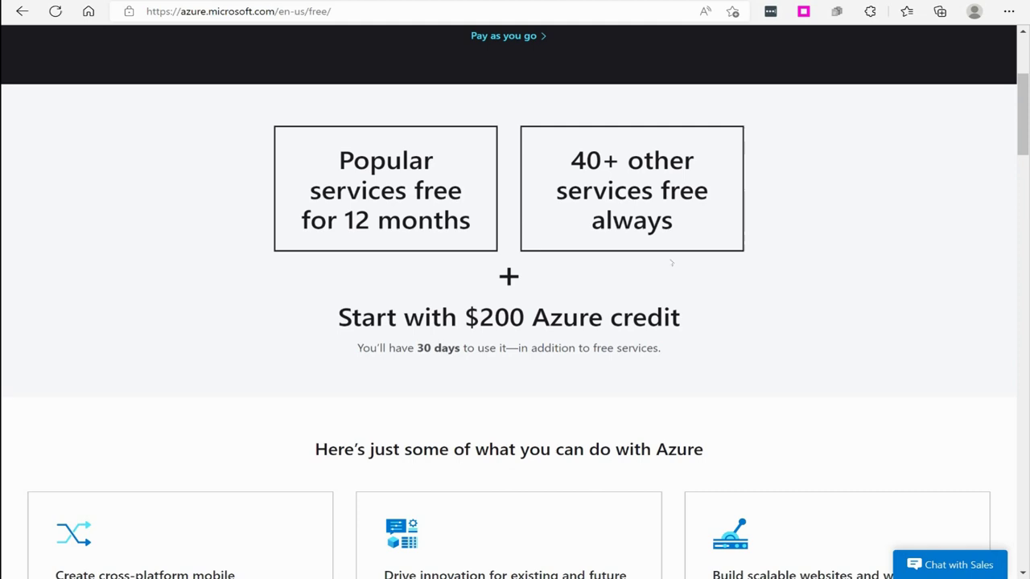
pyautogui.scroll(-3, 793, 276)
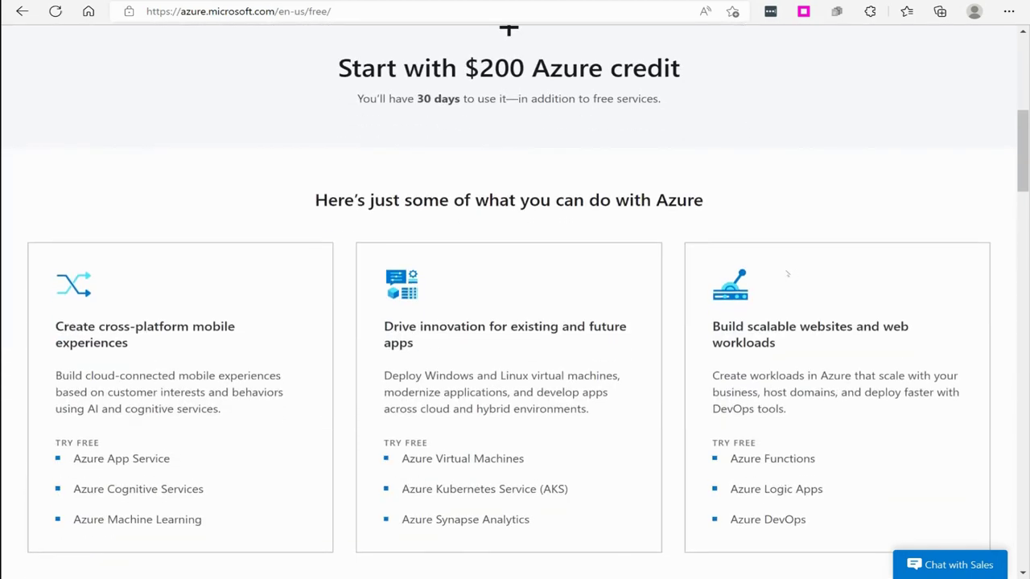
pyautogui.scroll(-1, 788, 274)
pyautogui.scroll(5, 781, 271)
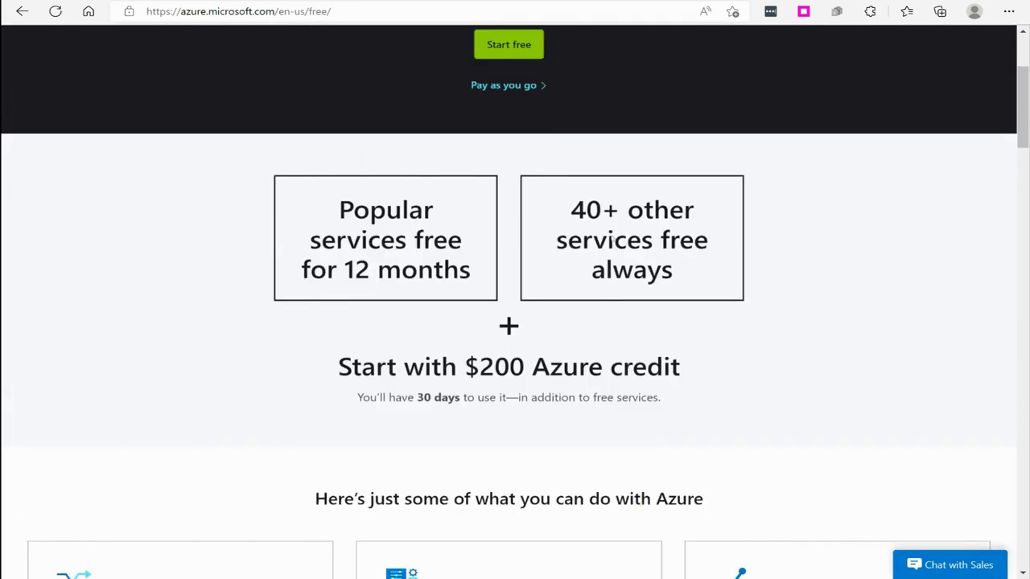
pyautogui.scroll(2, 426, 329)
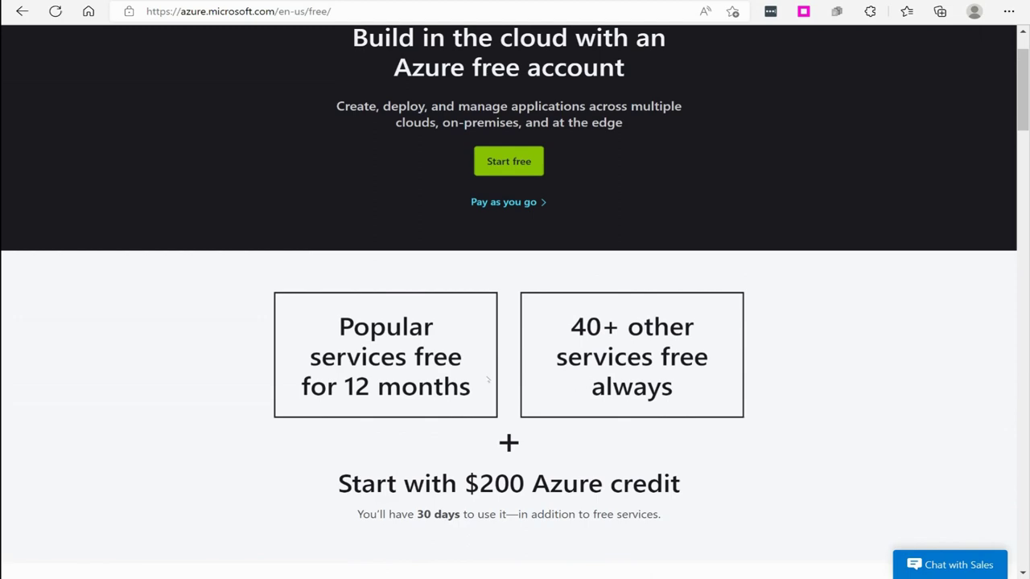
pyautogui.scroll(-2, 488, 380)
pyautogui.scroll(-3, 478, 347)
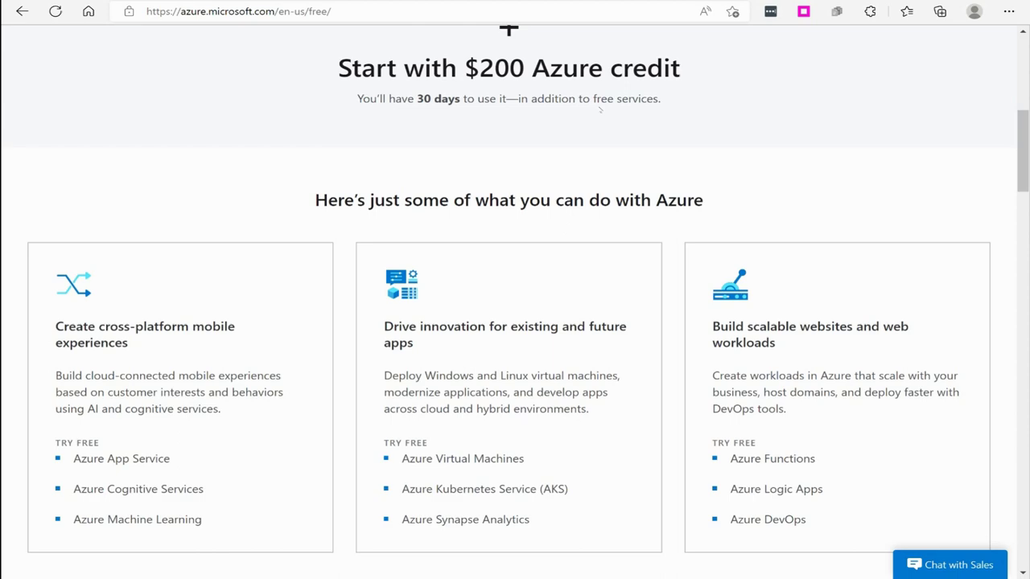
pyautogui.scroll(2, 614, 118)
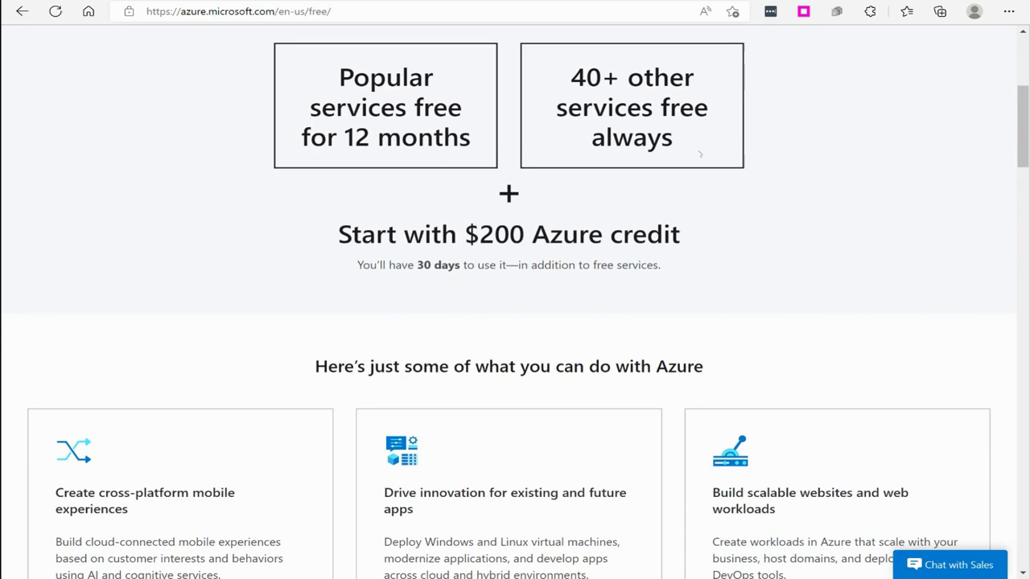
pyautogui.scroll(-5, 690, 147)
pyautogui.scroll(-4, 653, 224)
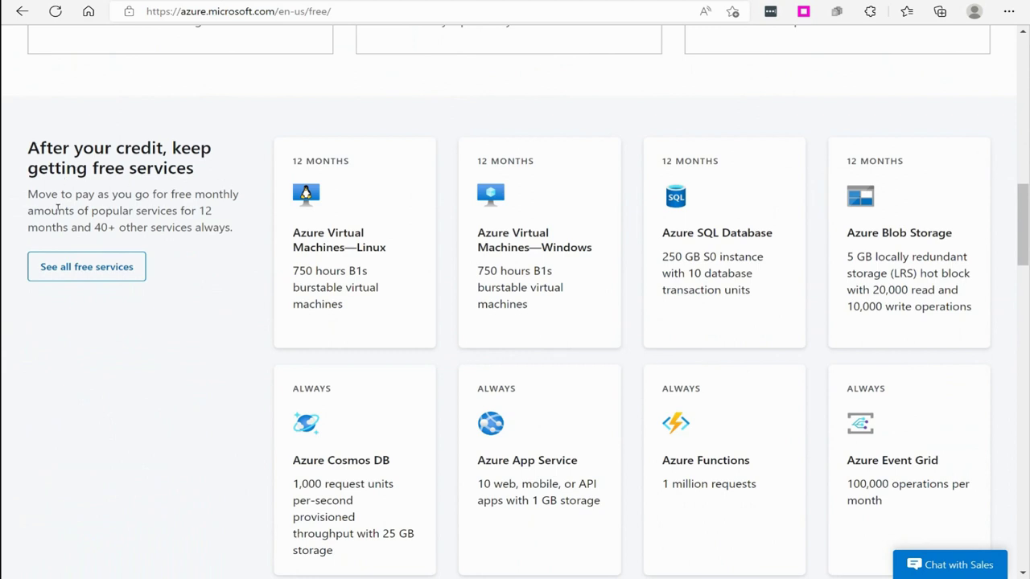
# - Scroll past the free service cards and 'Get two more Azure services' banner to 'Try Azure free'
pyautogui.scroll(-1, 389, 300)
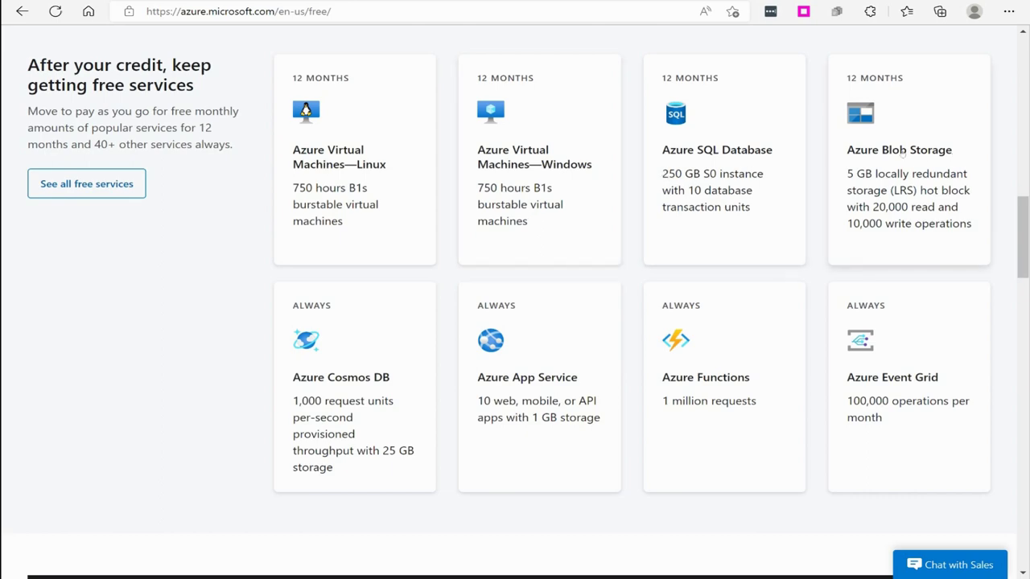
pyautogui.scroll(-2, 699, 217)
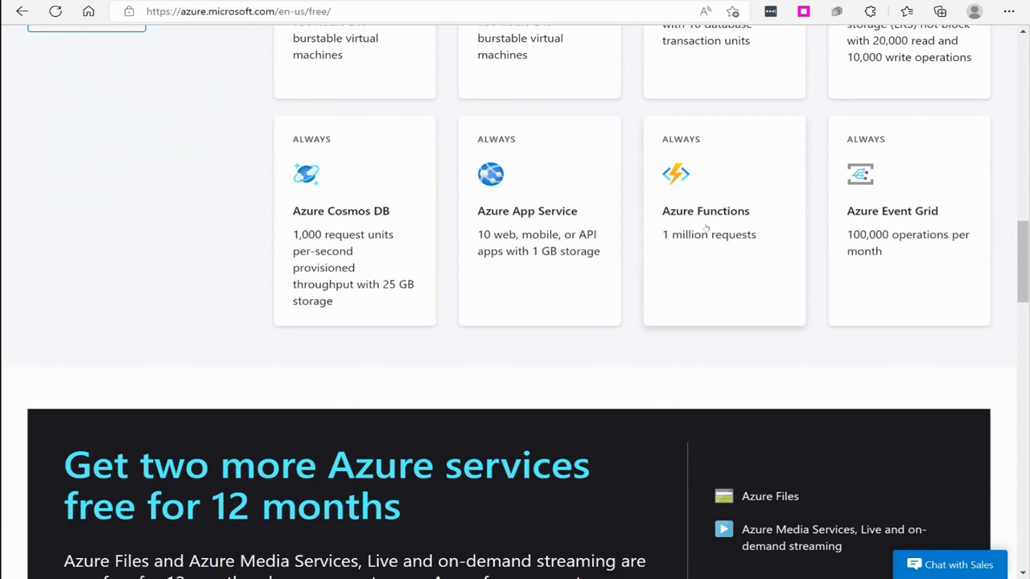
pyautogui.scroll(4, 706, 230)
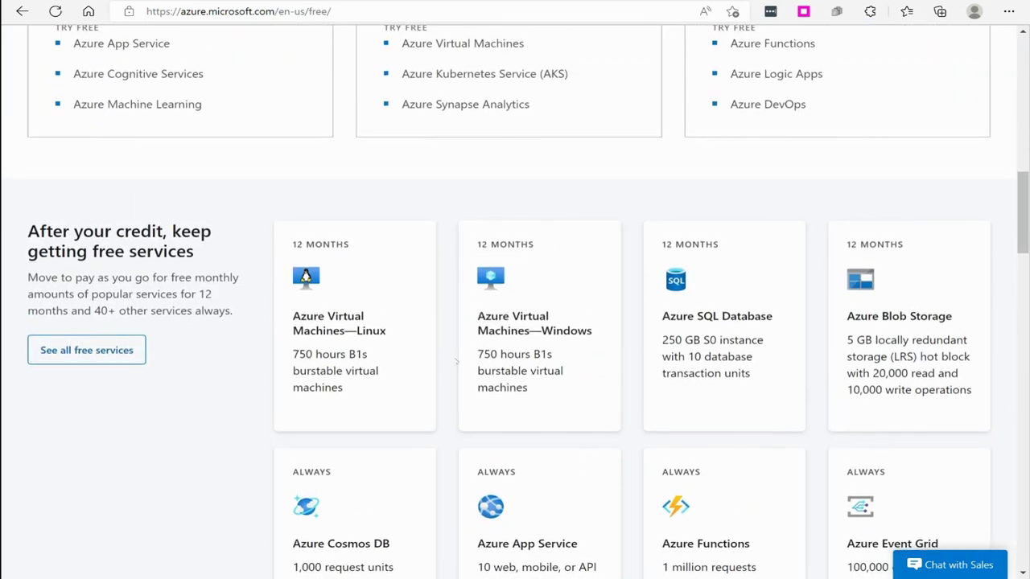
pyautogui.scroll(-4, 463, 362)
pyautogui.scroll(2, 412, 293)
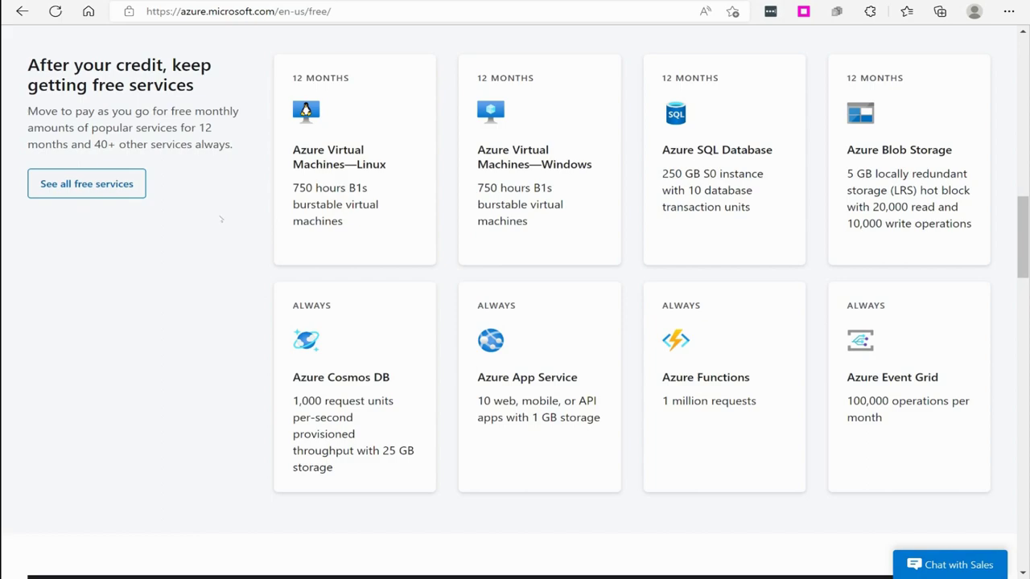
pyautogui.scroll(-9, 318, 239)
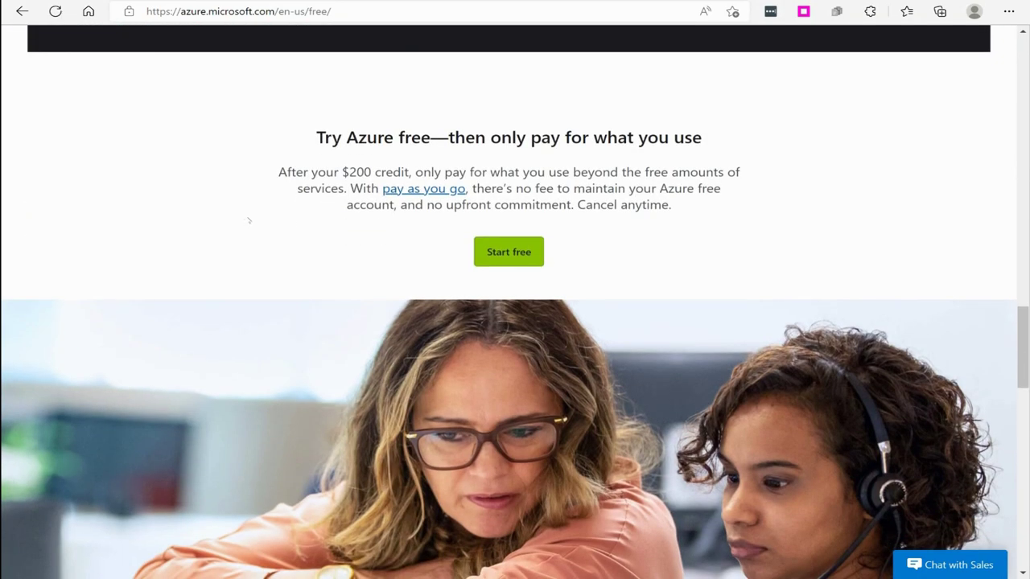
# - Scroll back up the Azure free page toward the green 'Start free' button
pyautogui.scroll(-4, 249, 220)
pyautogui.scroll(5, 260, 224)
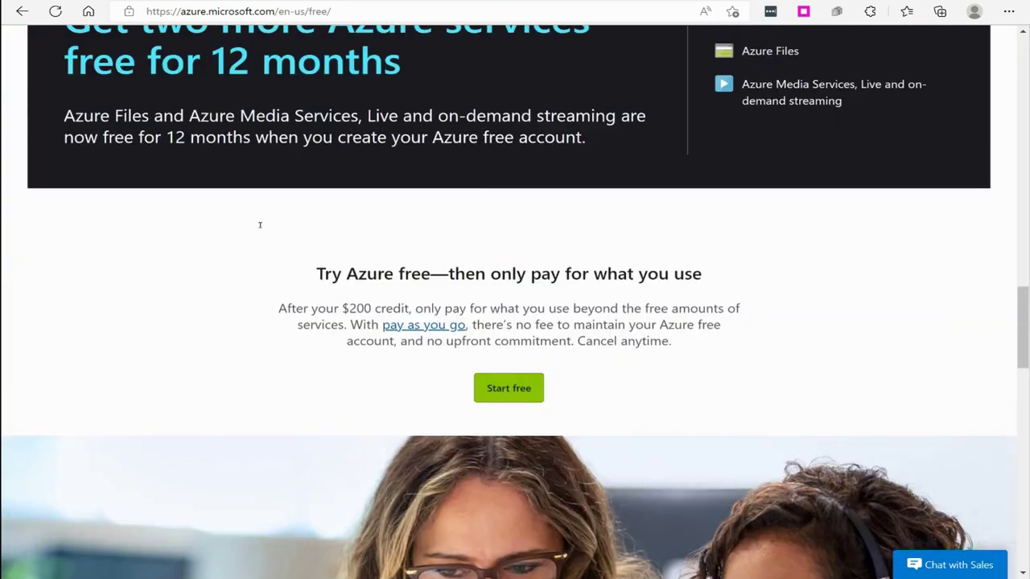
pyautogui.scroll(20, 260, 224)
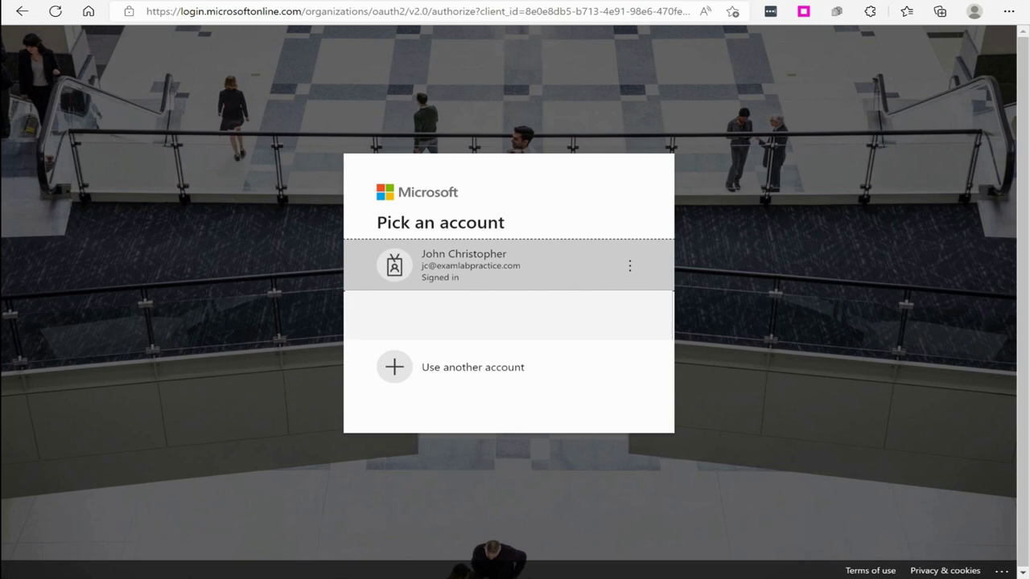
# - Choose to use another account and create a brand-new Microsoft account with a new email address
pyautogui.click(450, 378)
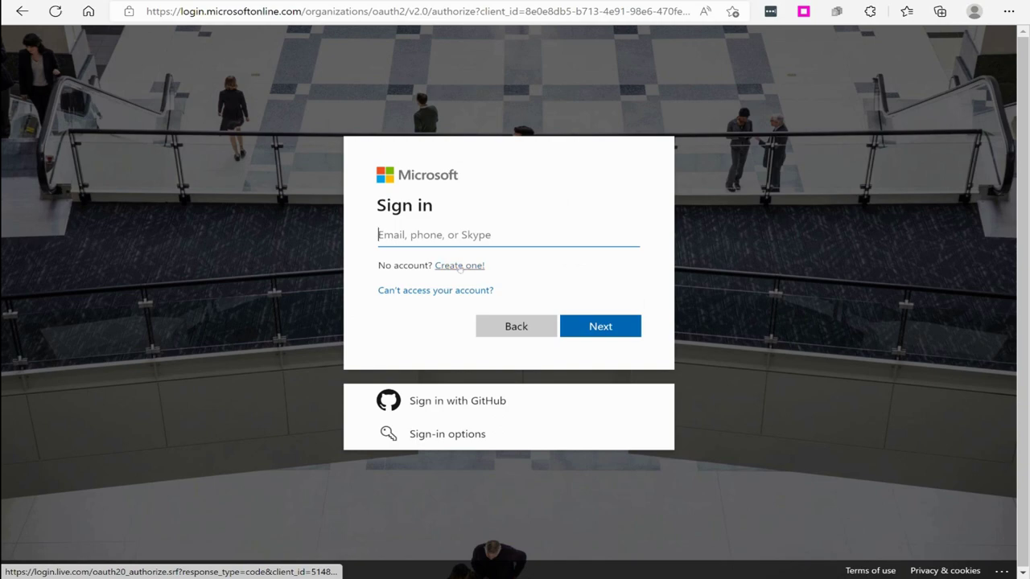
pyautogui.click(460, 266)
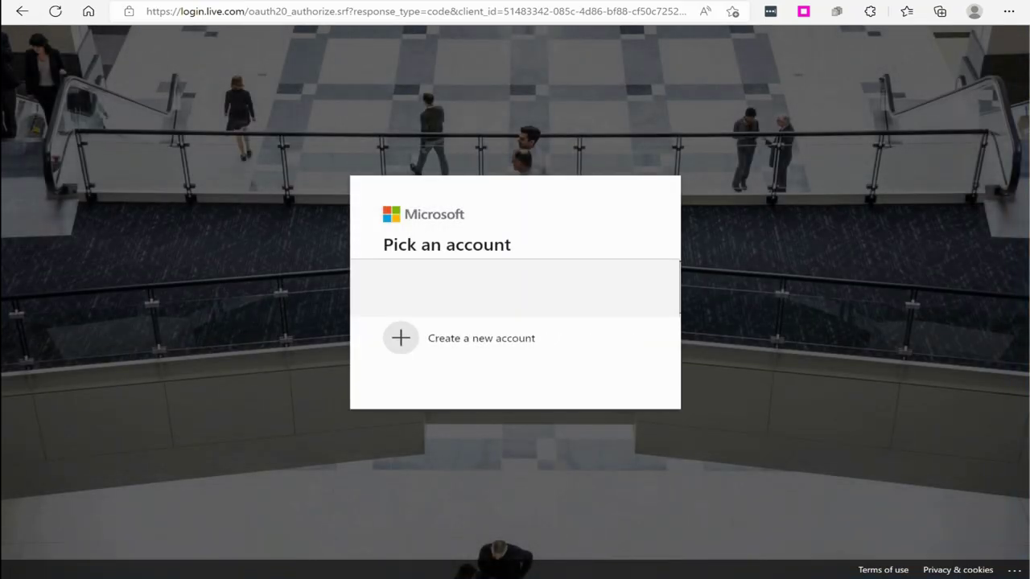
pyautogui.click(471, 338)
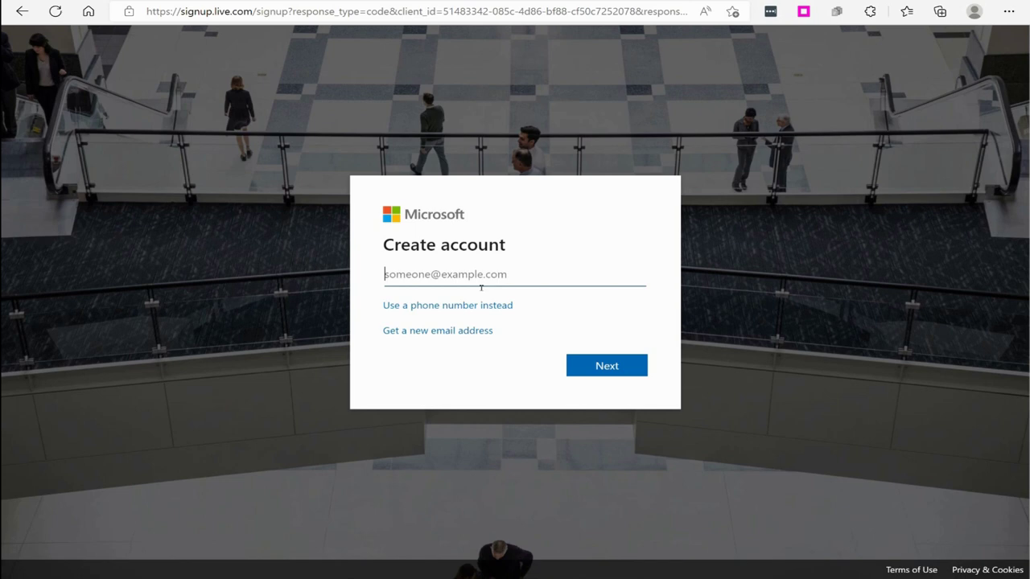
pyautogui.click(445, 331)
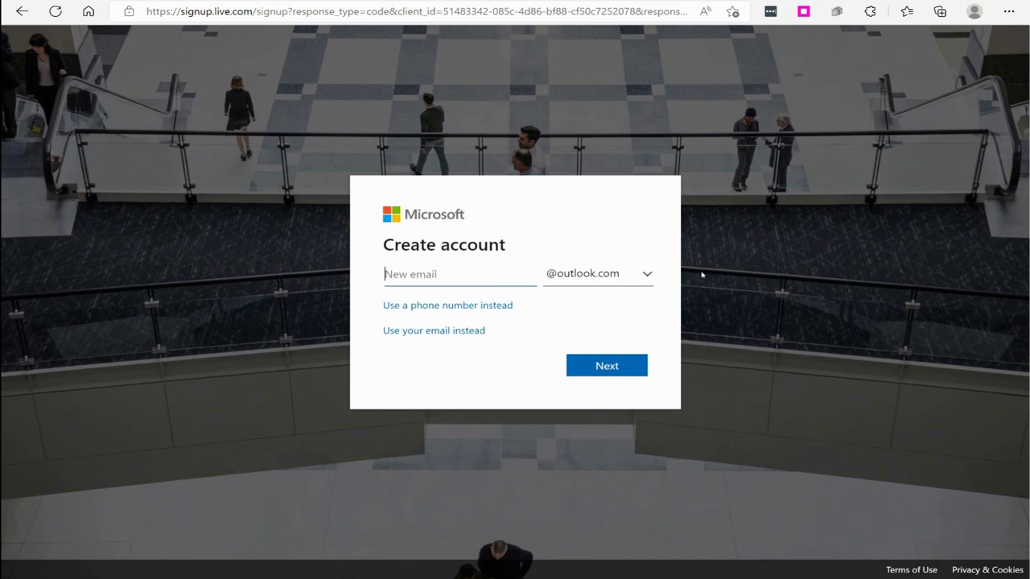
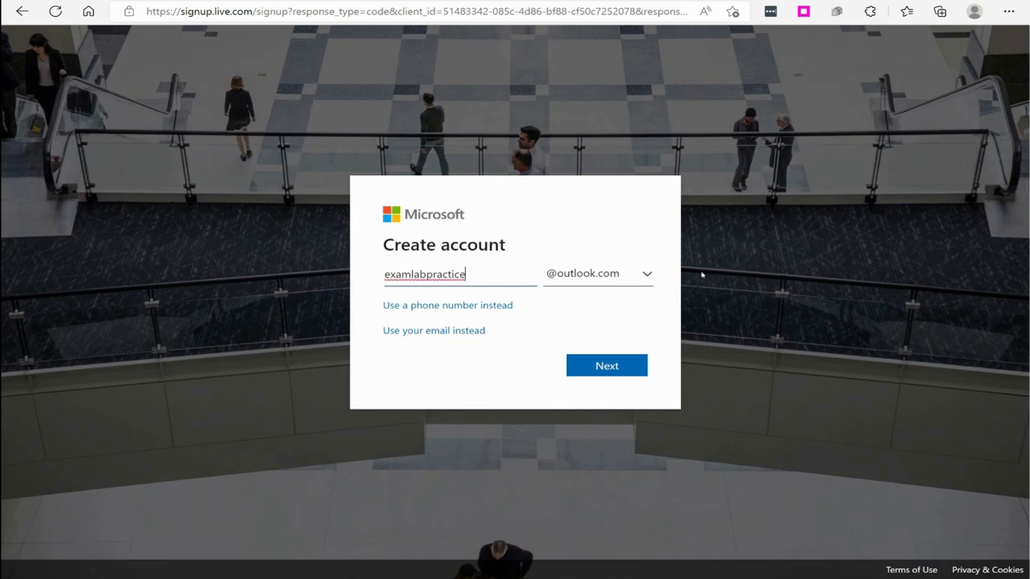
# - Enter a new outlook.com username, then edit it to a unique one after the first is taken
pyautogui.click(607, 367)
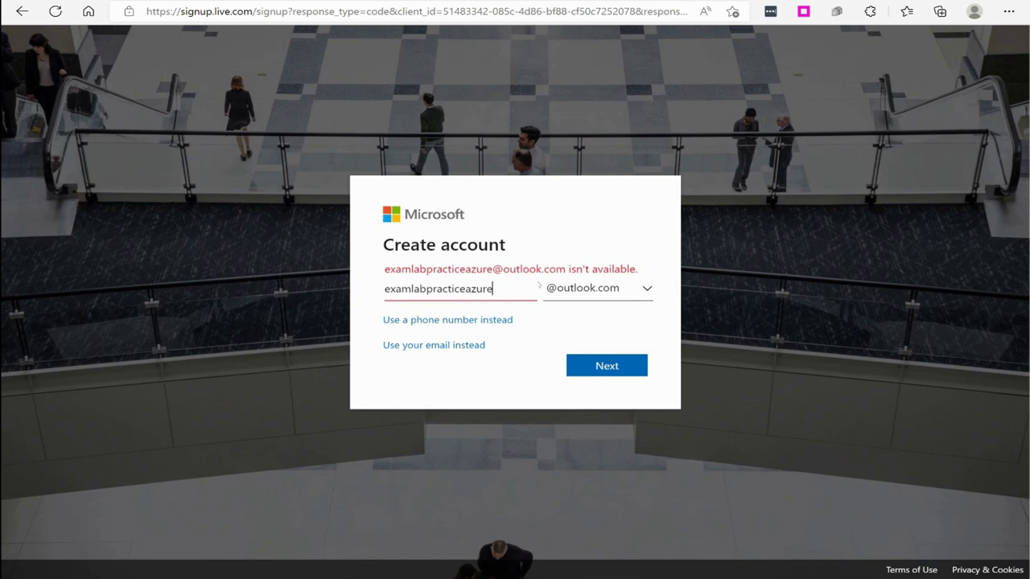
pyautogui.press('BackSpace')
pyautogui.press('BackSpace')
pyautogui.press('BackSpace')
pyautogui.press('BackSpace')
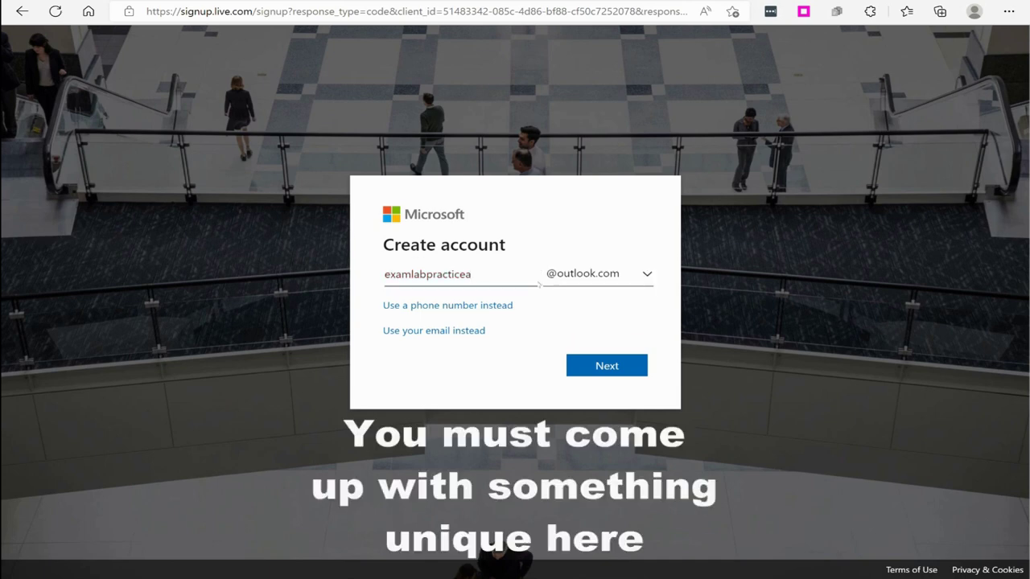
pyautogui.press('BackSpace')
pyautogui.click(595, 366)
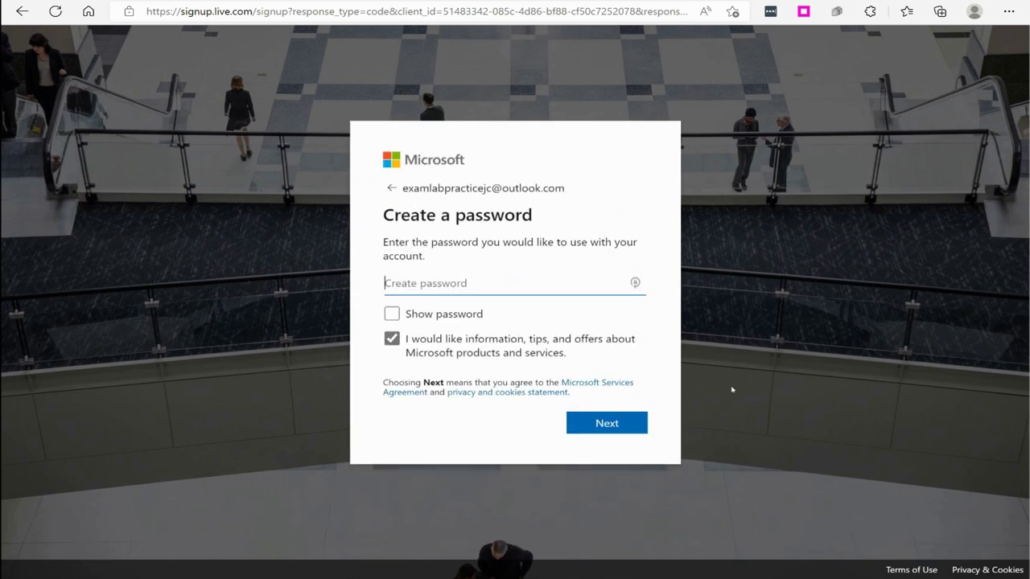
# - Set the account password and opt out of Microsoft marketing offers
pyautogui.write('••••••••••')
pyautogui.click(392, 338)
pyautogui.click(614, 430)
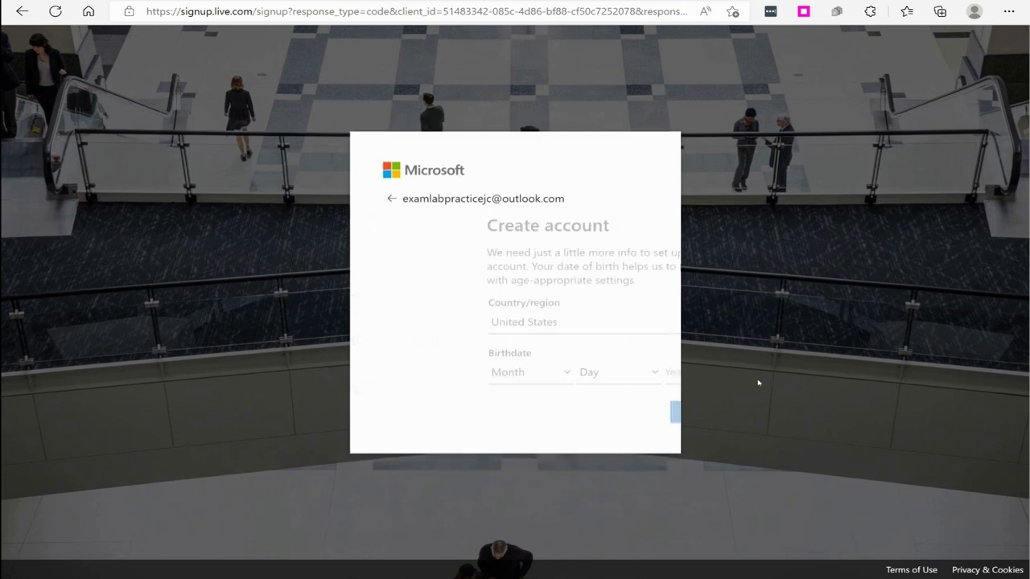
# - Enter the birthdate January 1, 1970 and submit the country and birthdate details
pyautogui.click(424, 372)
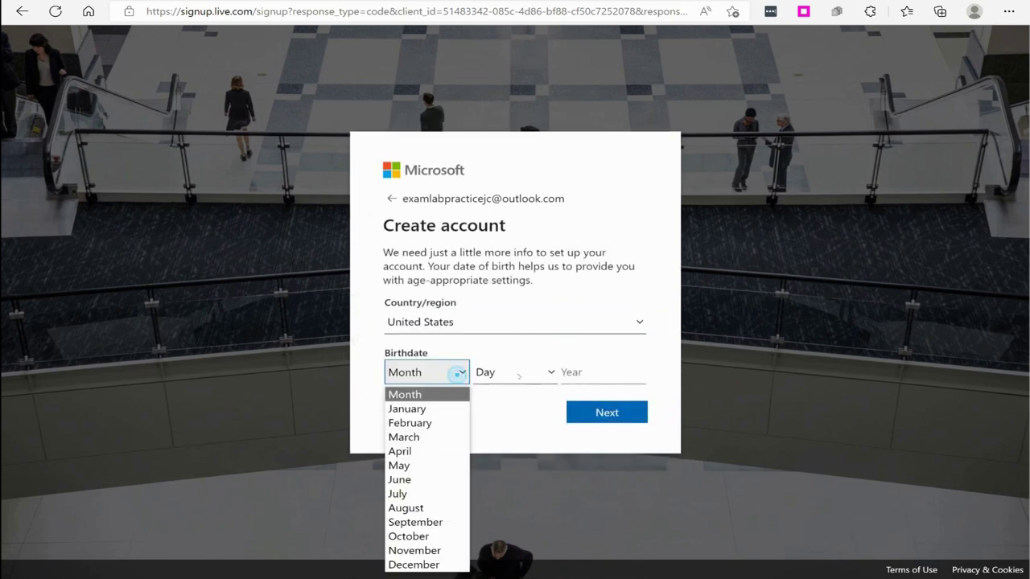
pyautogui.click(425, 410)
pyautogui.click(513, 368)
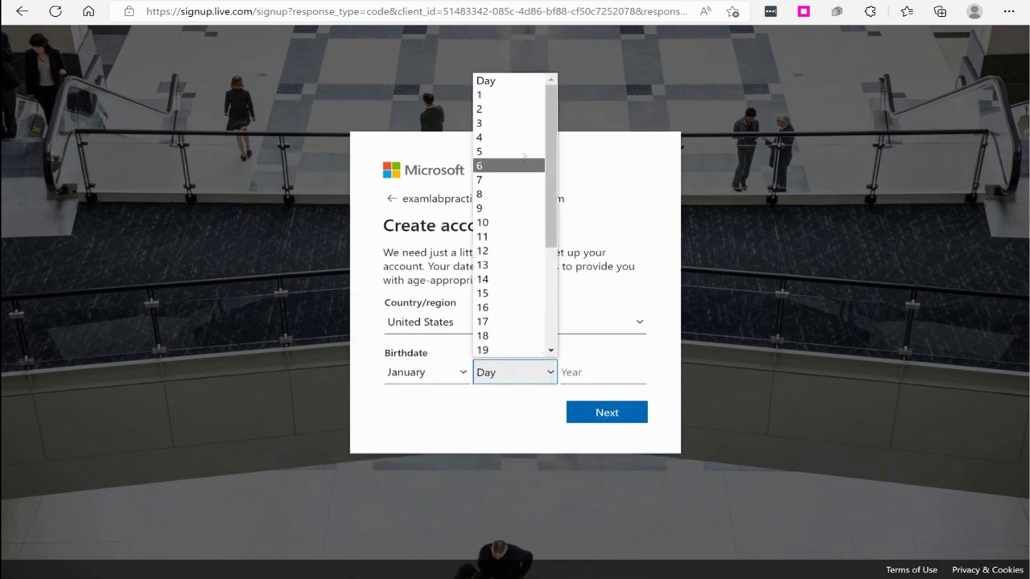
pyautogui.click(492, 96)
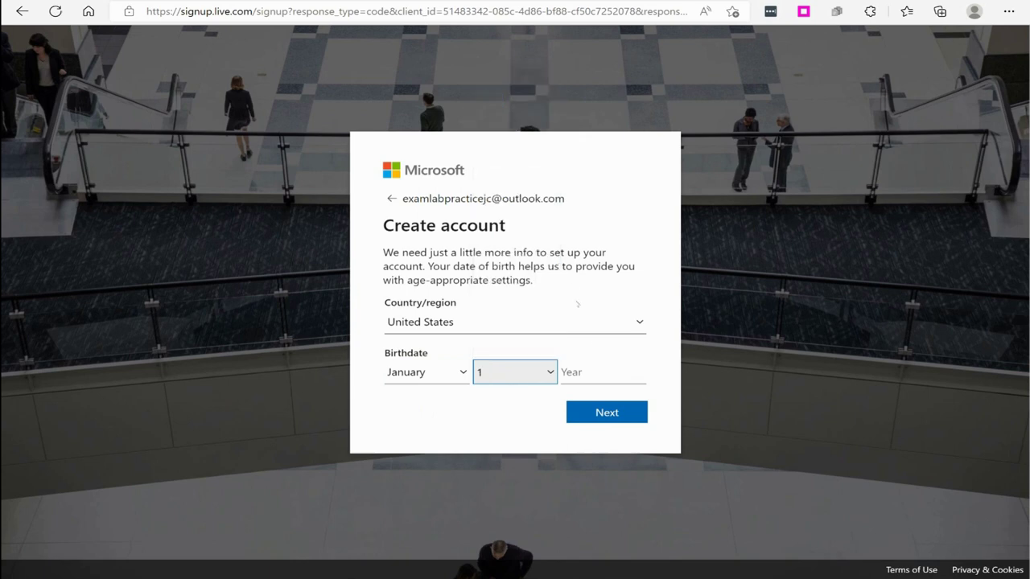
pyautogui.click(592, 377)
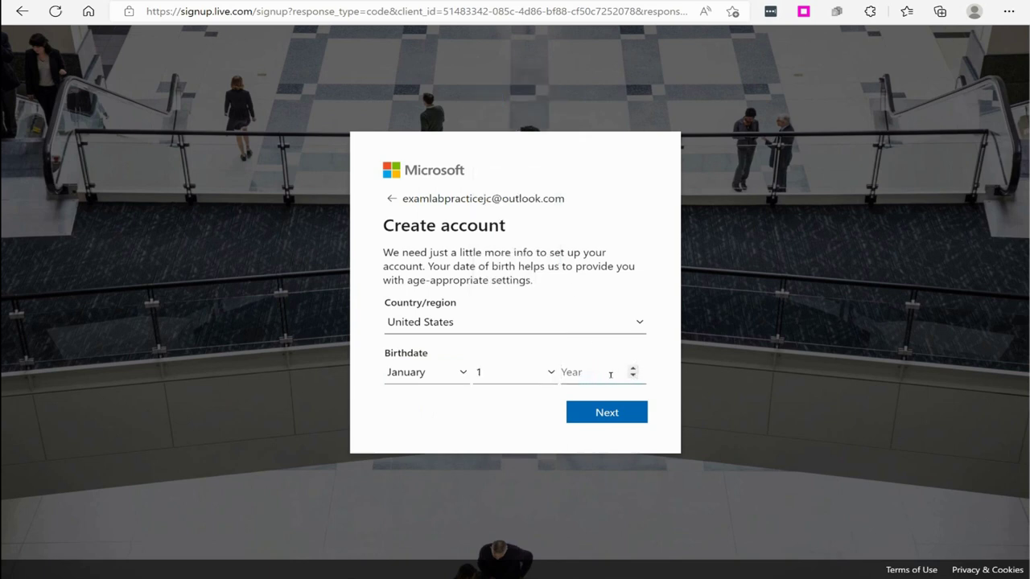
pyautogui.write('19')
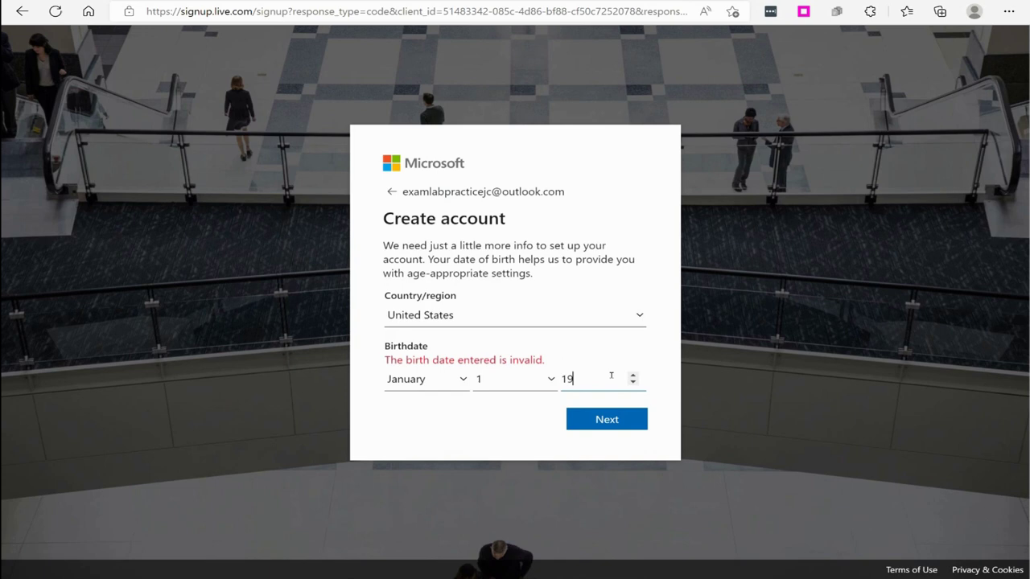
pyautogui.write('70')
pyautogui.click(605, 412)
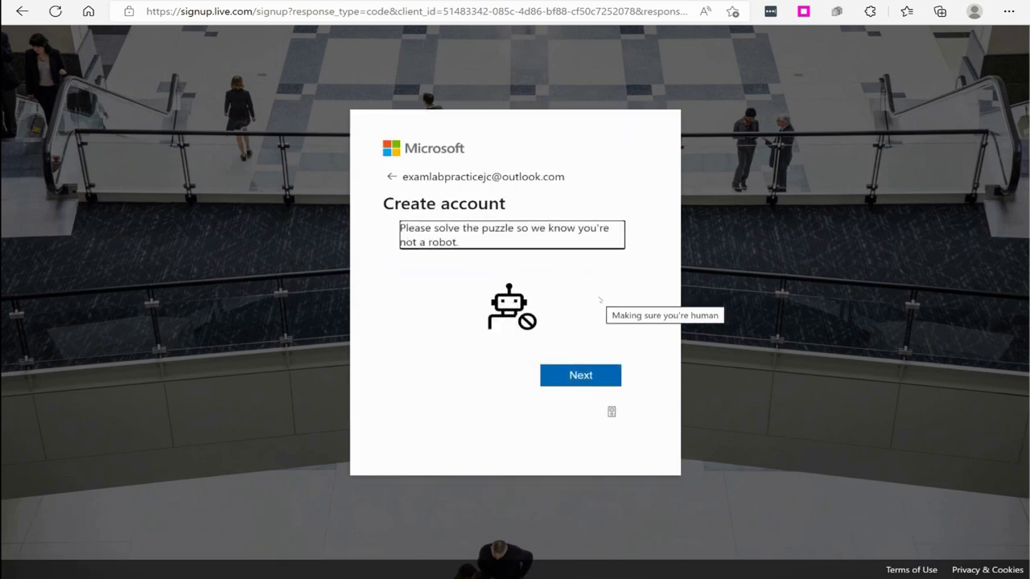
# - Start the robot check and pick the penguin image to pass it
pyautogui.click(582, 378)
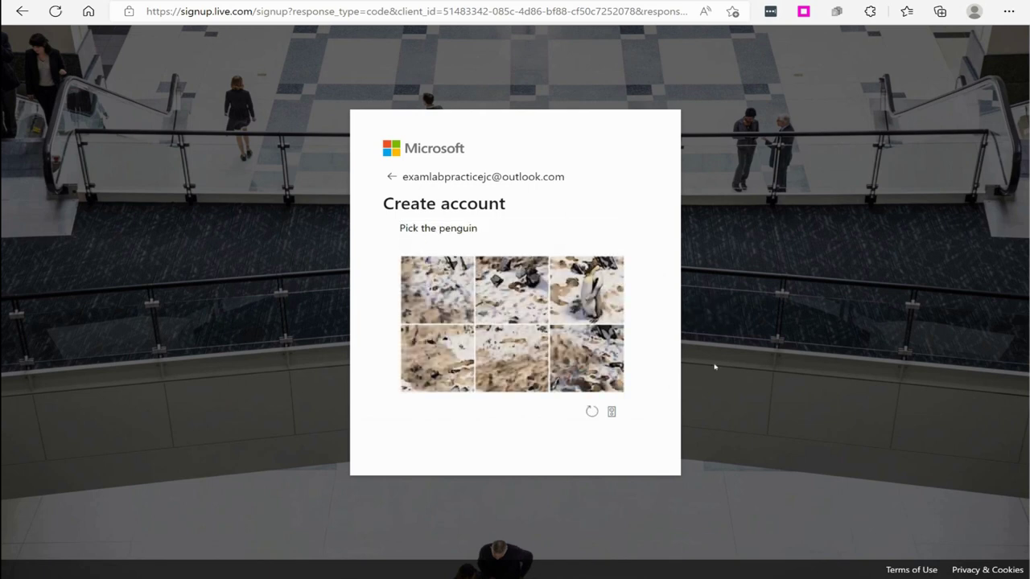
pyautogui.click(589, 289)
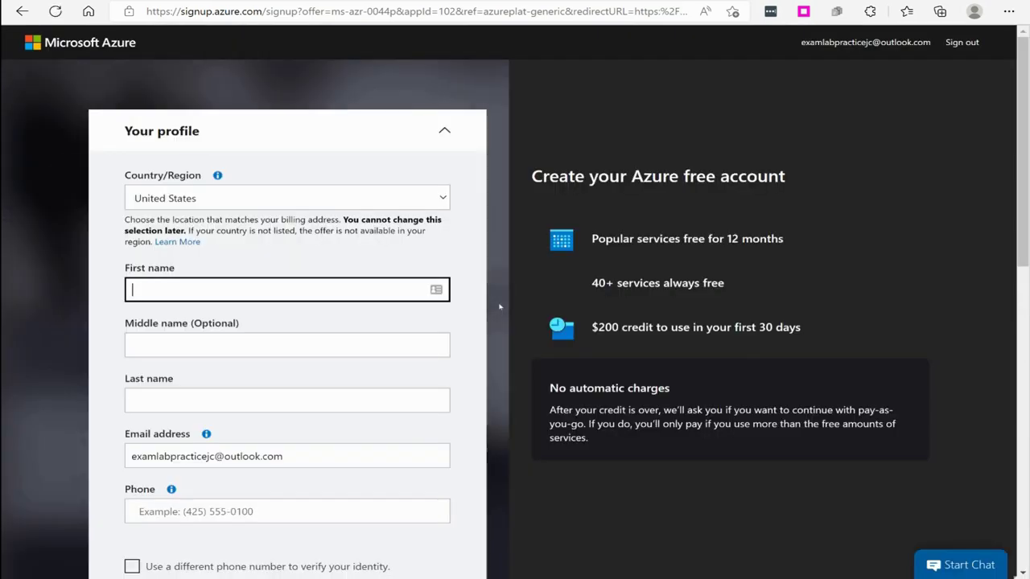
pyautogui.scroll(-2, 498, 306)
pyautogui.scroll(2, 402, 281)
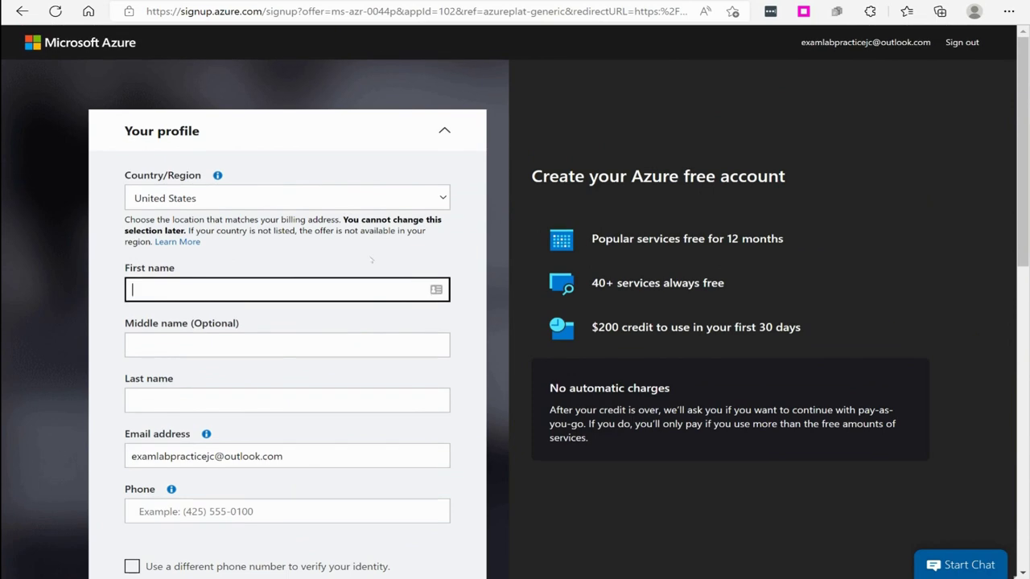
pyautogui.scroll(-2, 318, 262)
pyautogui.scroll(-6, 317, 261)
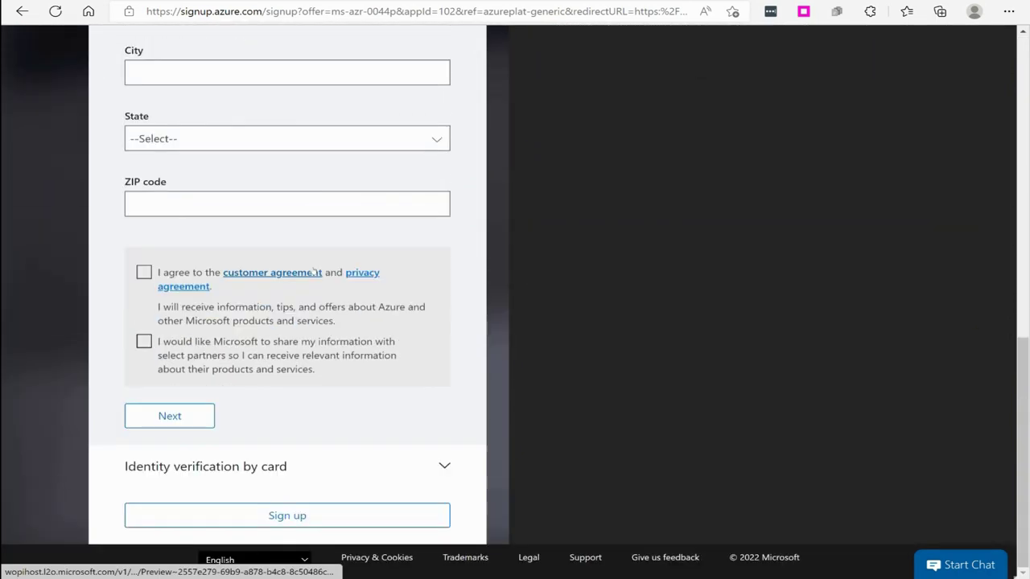
pyautogui.scroll(4, 439, 148)
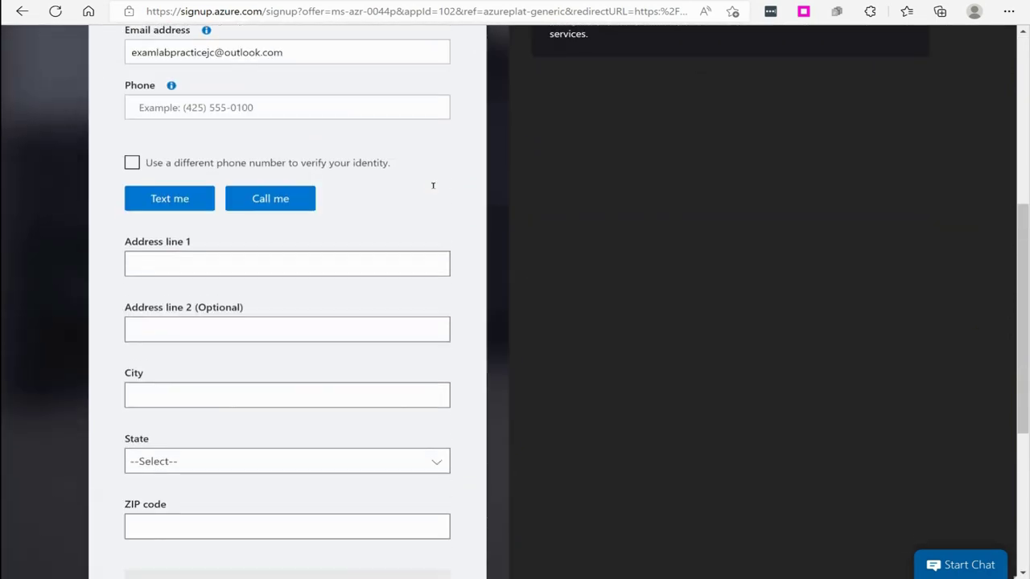
pyautogui.scroll(-1, 432, 183)
pyautogui.scroll(-1, 429, 197)
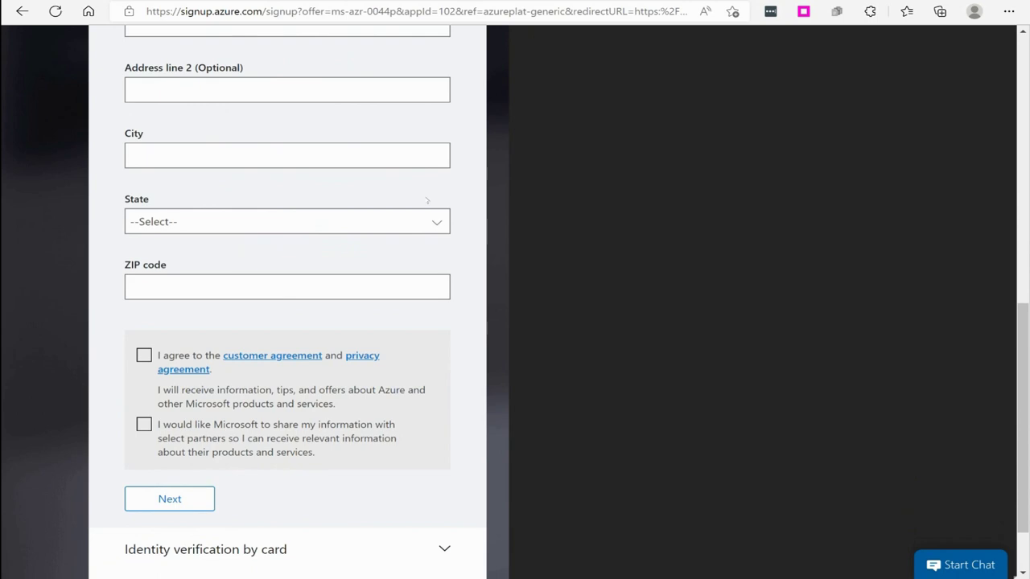
pyautogui.scroll(3, 427, 201)
pyautogui.scroll(-2, 429, 201)
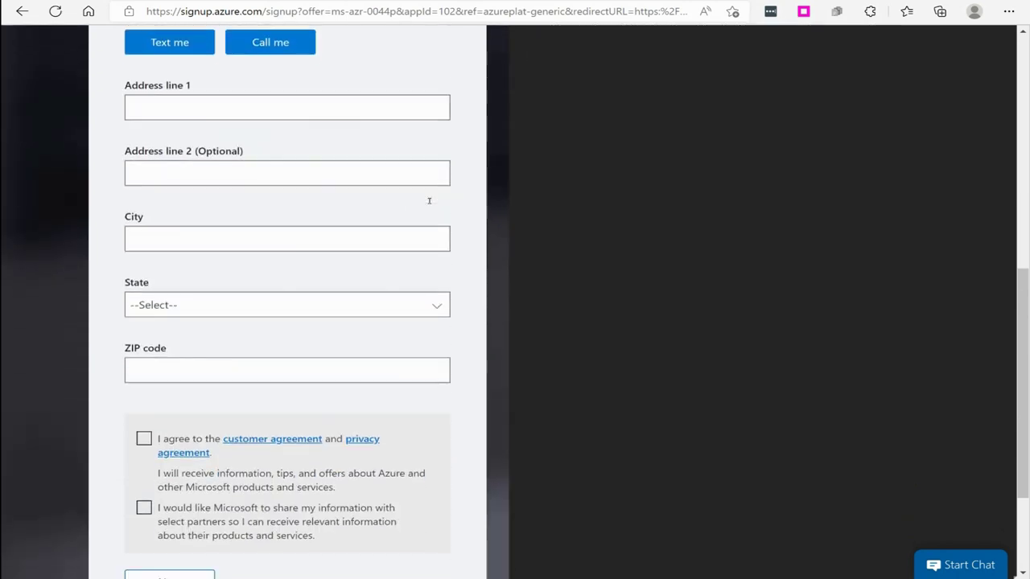
pyautogui.scroll(7, 428, 201)
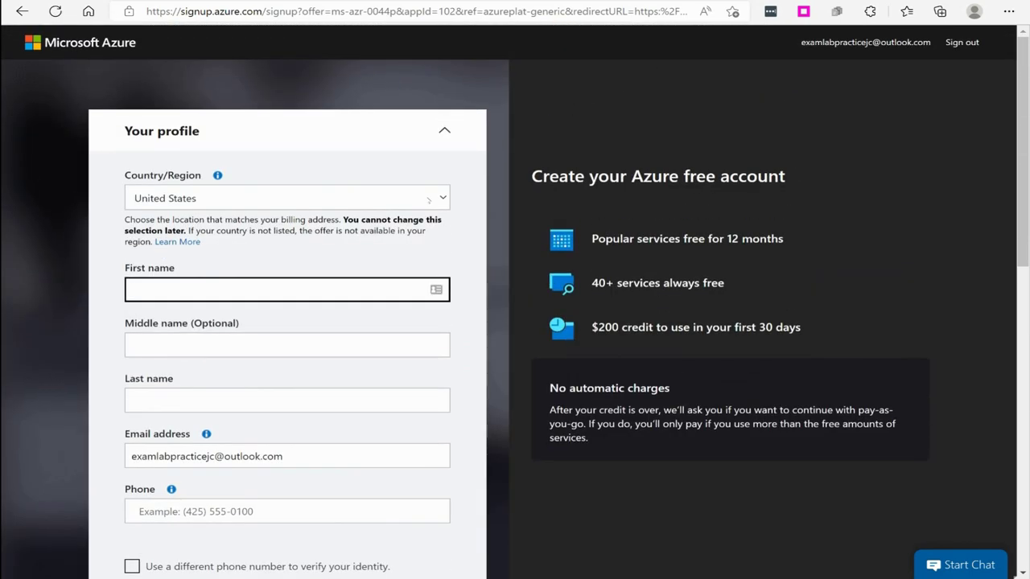
pyautogui.scroll(-1, 429, 198)
pyautogui.scroll(-1, 340, 143)
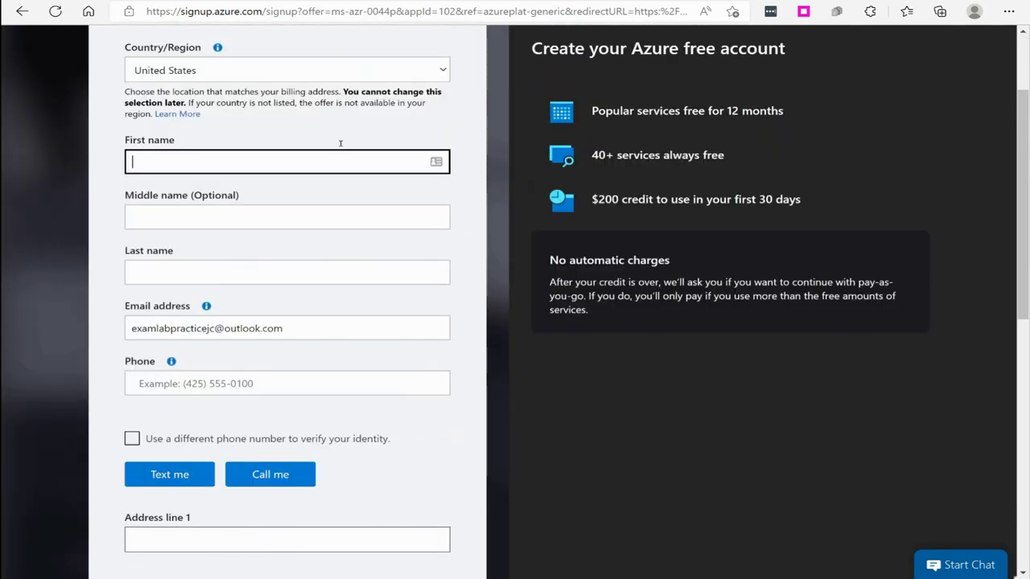
pyautogui.scroll(-7, 381, 248)
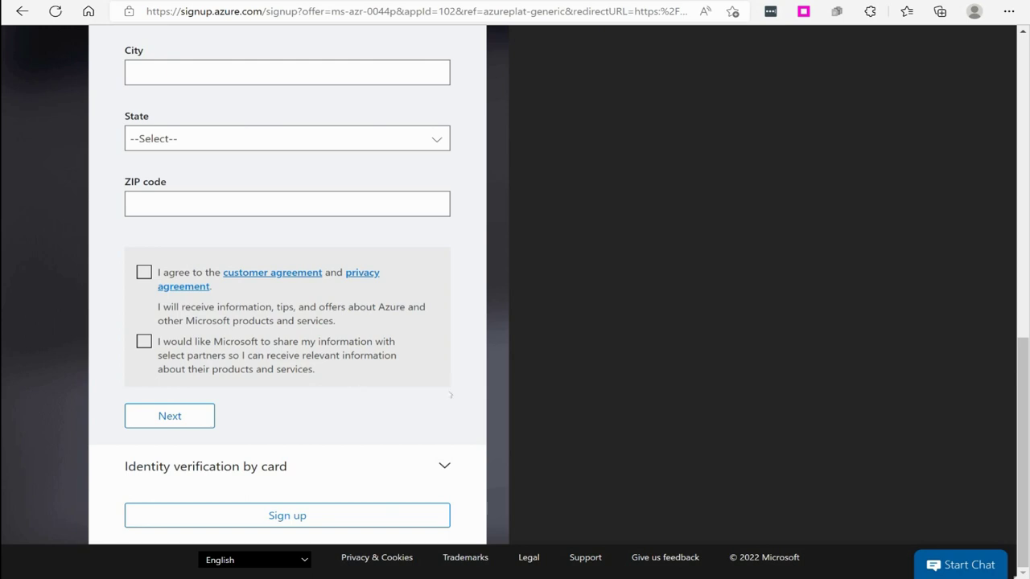
# - Enter portal.azure.com in the Edge address bar
pyautogui.click(434, 12)
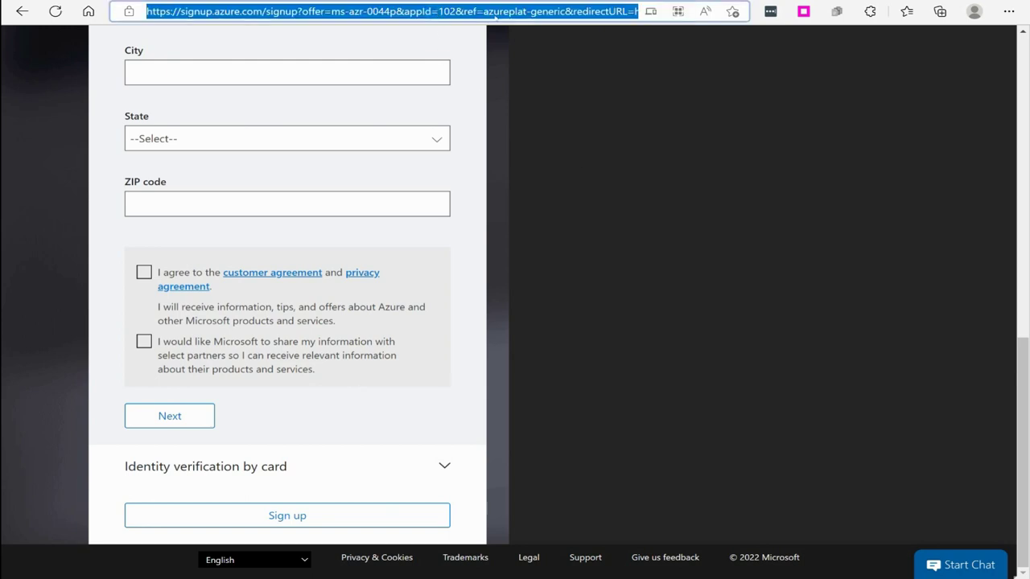
pyautogui.write('portal.azure.com')
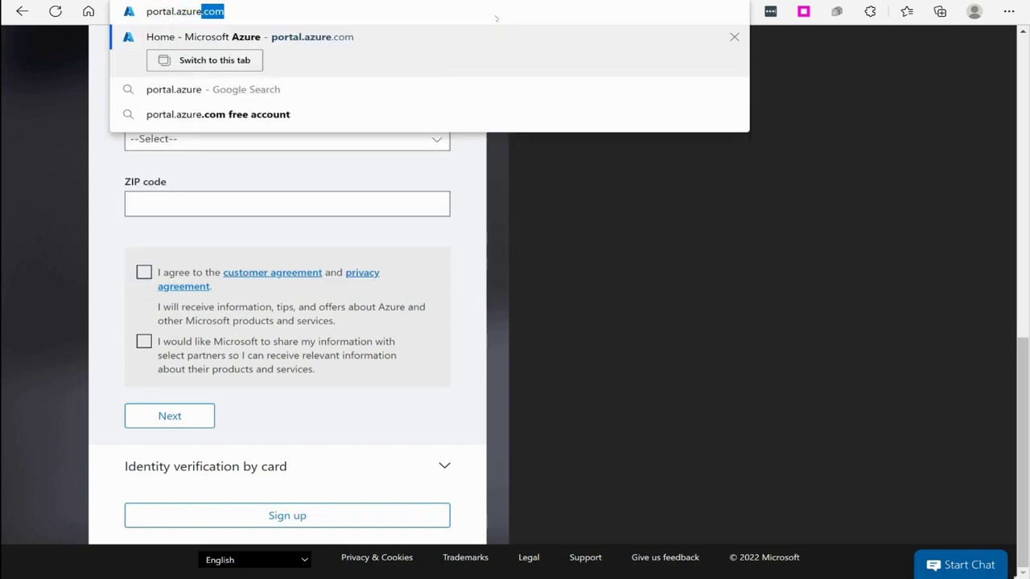